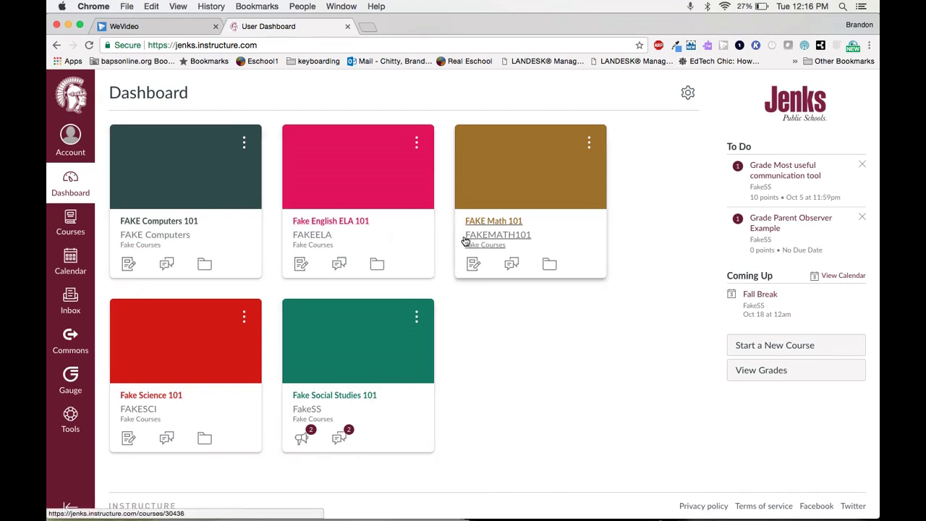
- Open the Fake Science 101 gradebook and examine the students' assignment scores and total percentages
{"action": "left_click", "coordinate": [191, 350]}
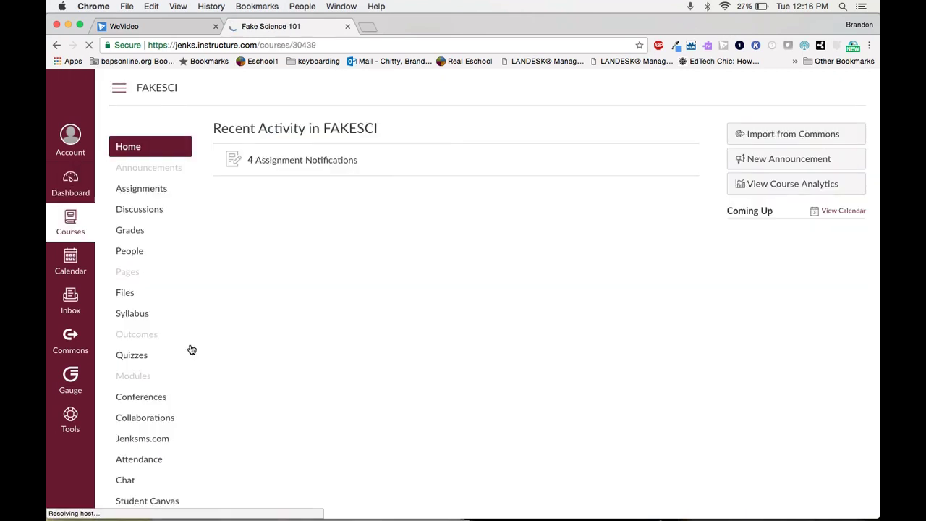
{"action": "left_click", "coordinate": [136, 230]}
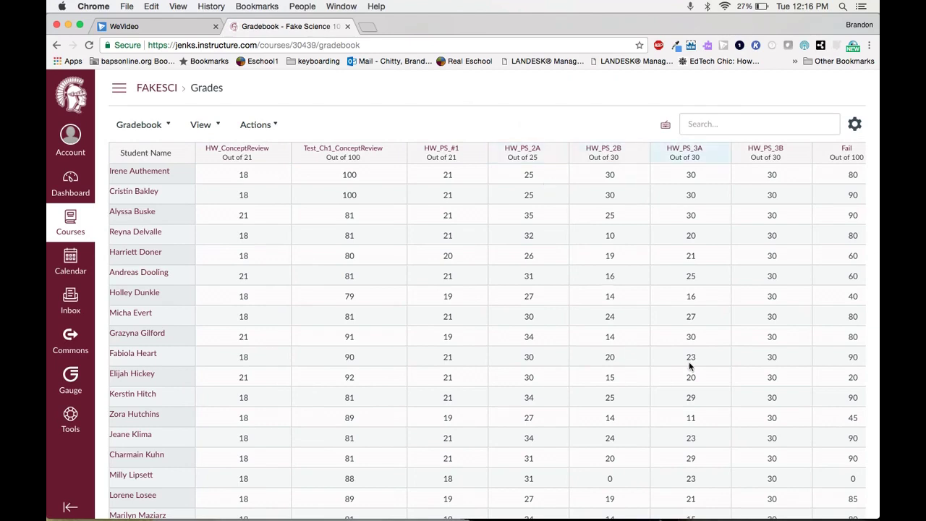
{"action": "scroll", "coordinate": [725, 354], "scroll_direction": "right", "scroll_amount": 3}
{"action": "scroll", "coordinate": [725, 350], "scroll_direction": "right", "scroll_amount": 5}
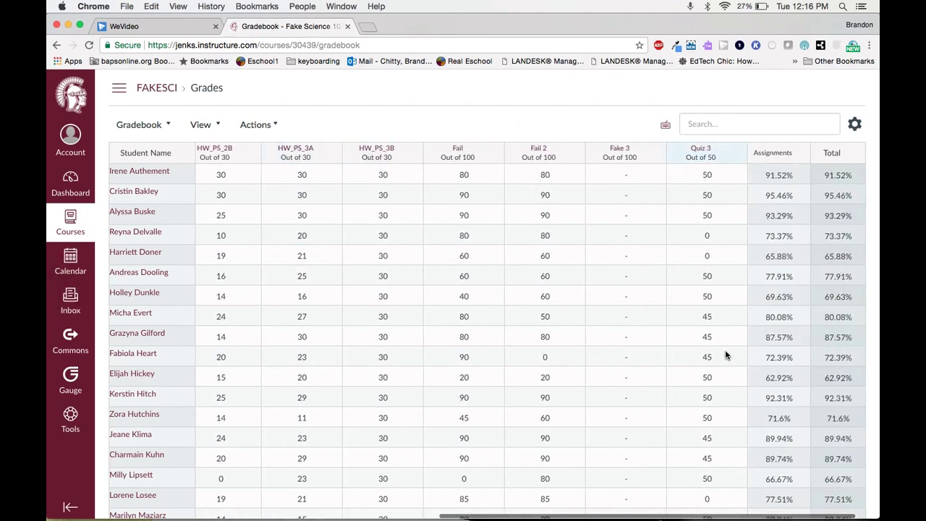
{"action": "mouse_move", "coordinate": [797, 193]}
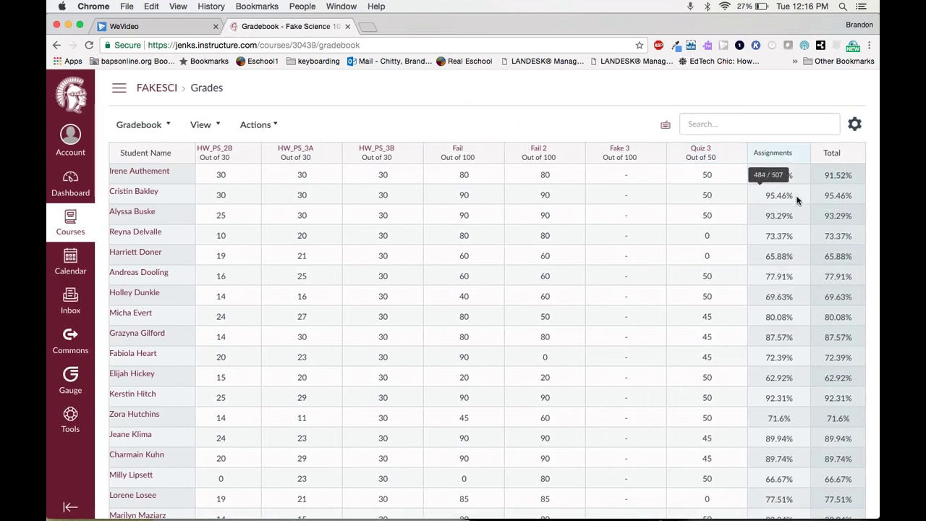
{"action": "scroll", "coordinate": [800, 235], "scroll_direction": "down", "scroll_amount": 3}
{"action": "scroll", "coordinate": [800, 235], "scroll_direction": "down", "scroll_amount": 5}
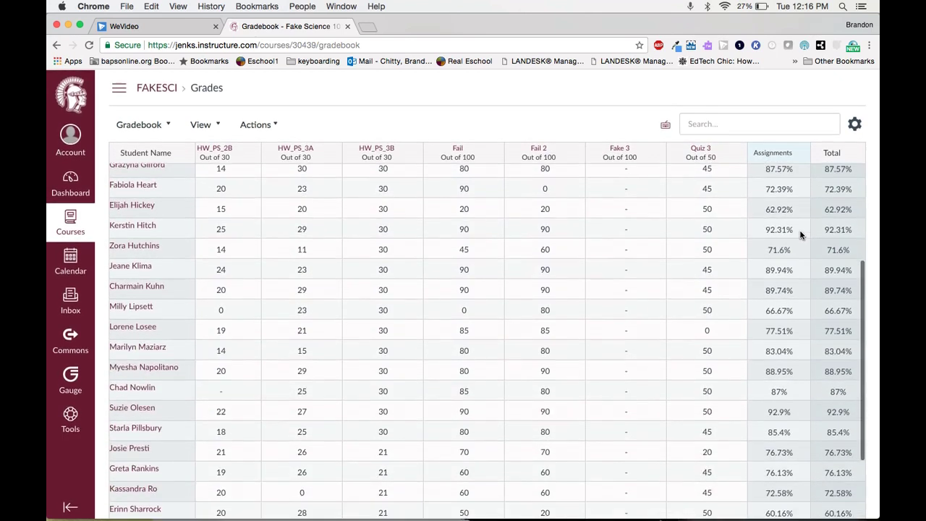
{"action": "scroll", "coordinate": [800, 235], "scroll_direction": "up", "scroll_amount": 10}
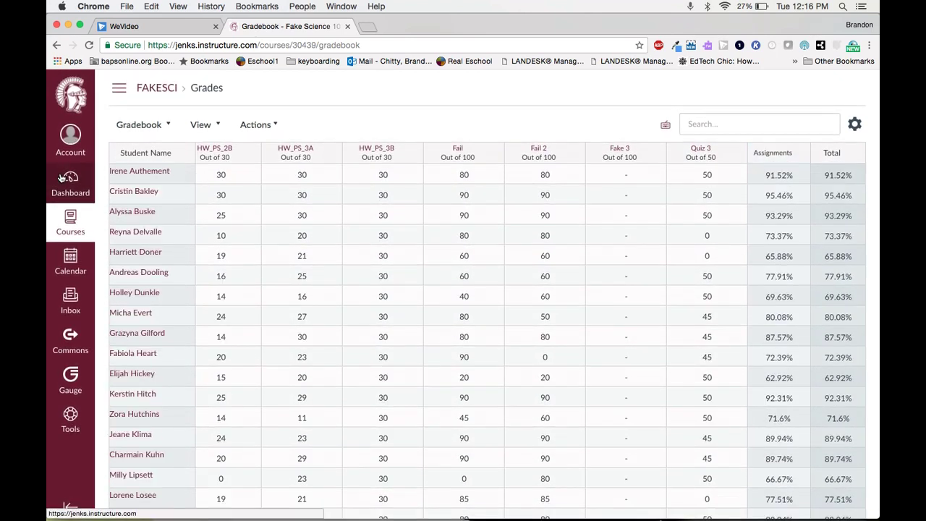
- Leave the gradebook, check the tools list and account settings for the Student Performance Dashboard link, and open that dashboard
{"action": "left_click", "coordinate": [61, 178]}
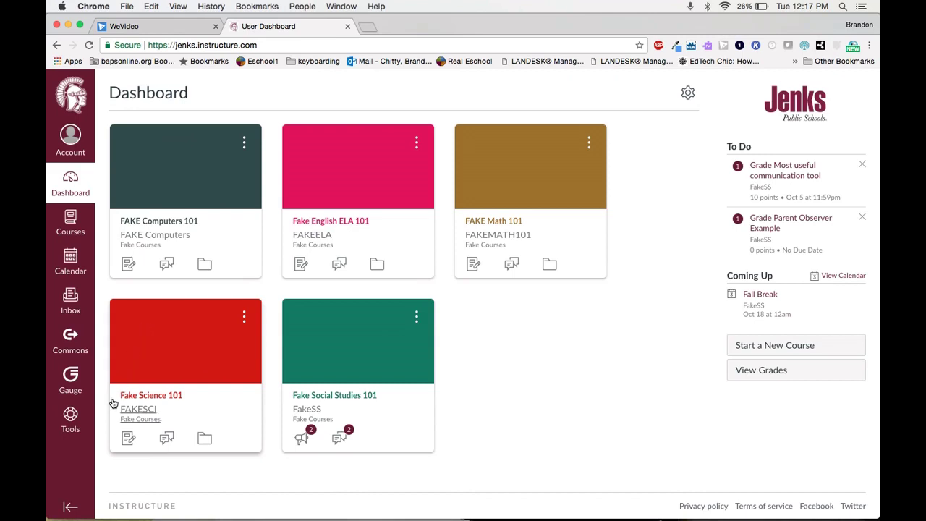
{"action": "left_click", "coordinate": [71, 420]}
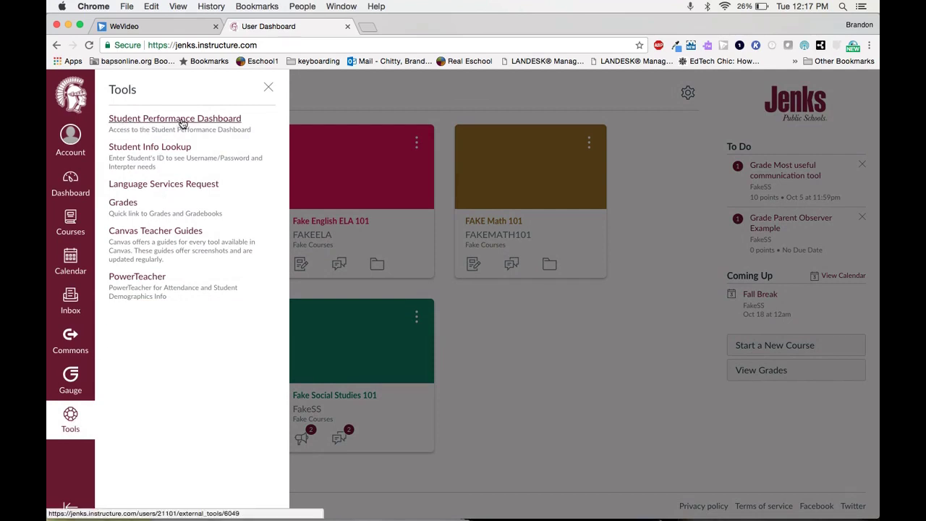
{"action": "left_click", "coordinate": [65, 144]}
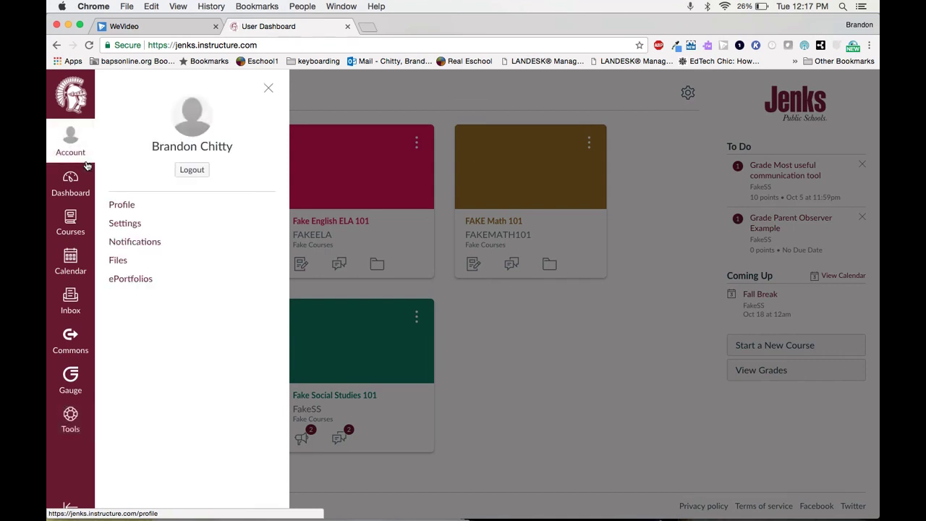
{"action": "left_click", "coordinate": [133, 225]}
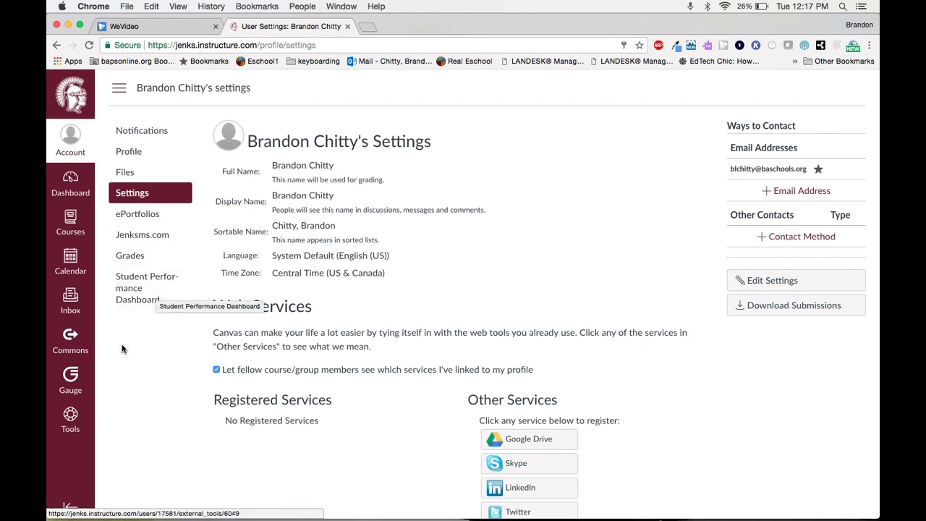
{"action": "left_click", "coordinate": [71, 418]}
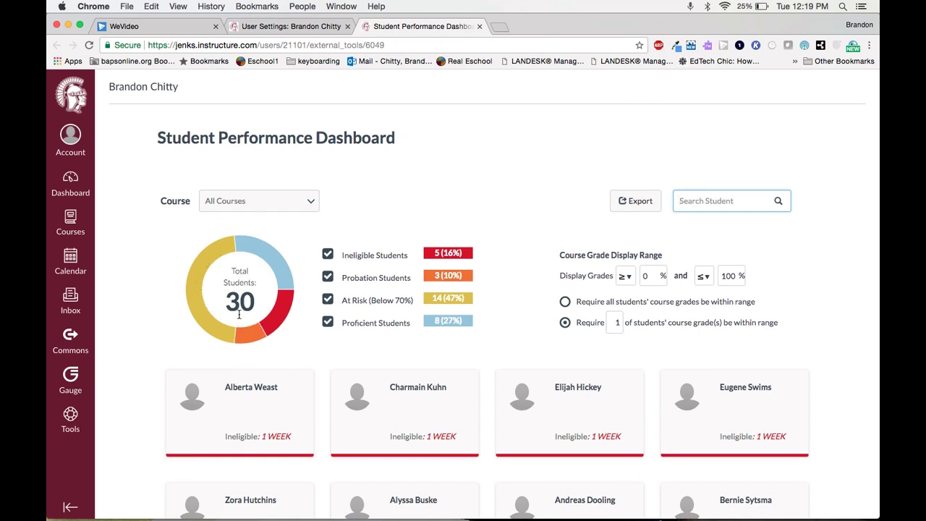
- Filter the dashboard to ineligible students only, excluding the probation, at-risk and proficient groups, and review their cards
{"action": "left_click", "coordinate": [327, 256]}
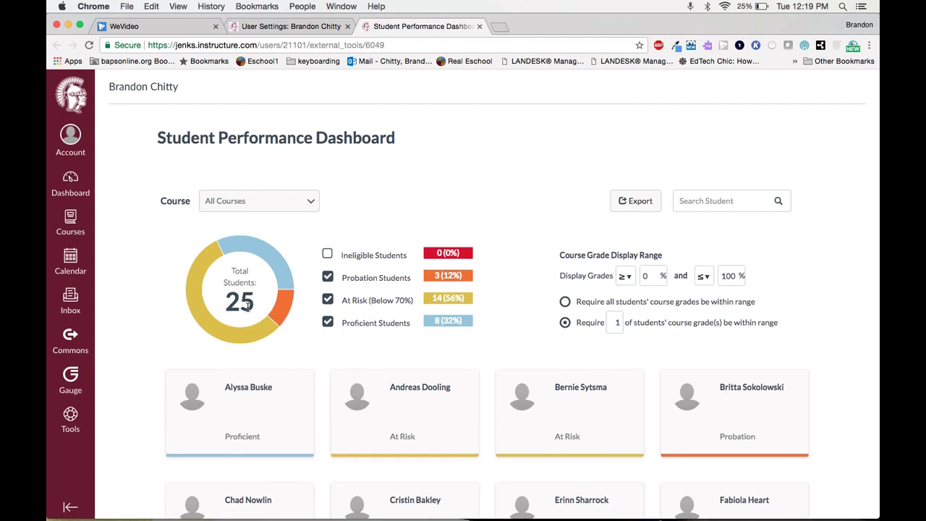
{"action": "left_click", "coordinate": [326, 255]}
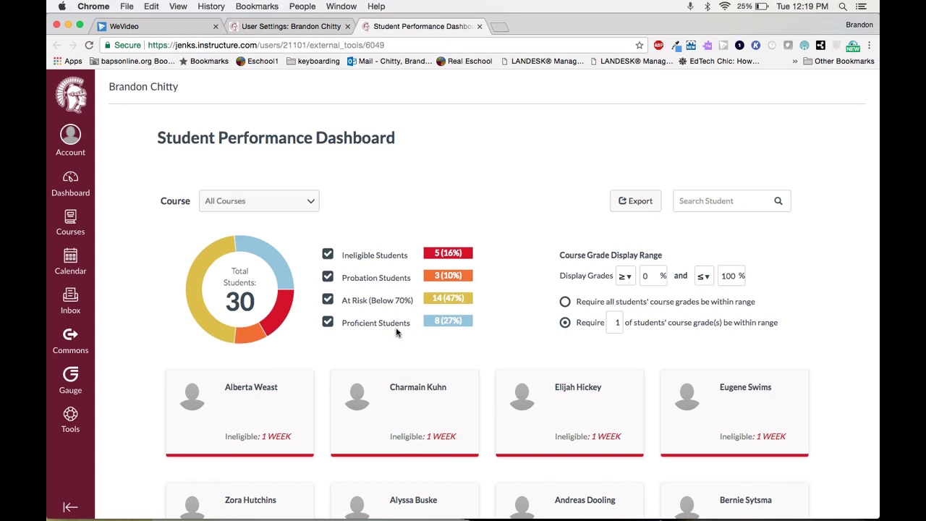
{"action": "left_click", "coordinate": [327, 299]}
{"action": "left_click", "coordinate": [327, 278]}
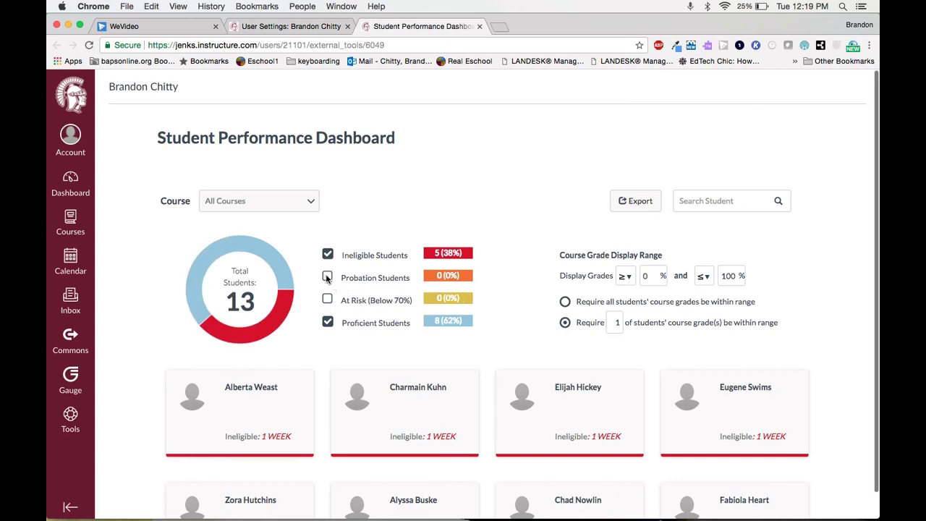
{"action": "left_click", "coordinate": [327, 321]}
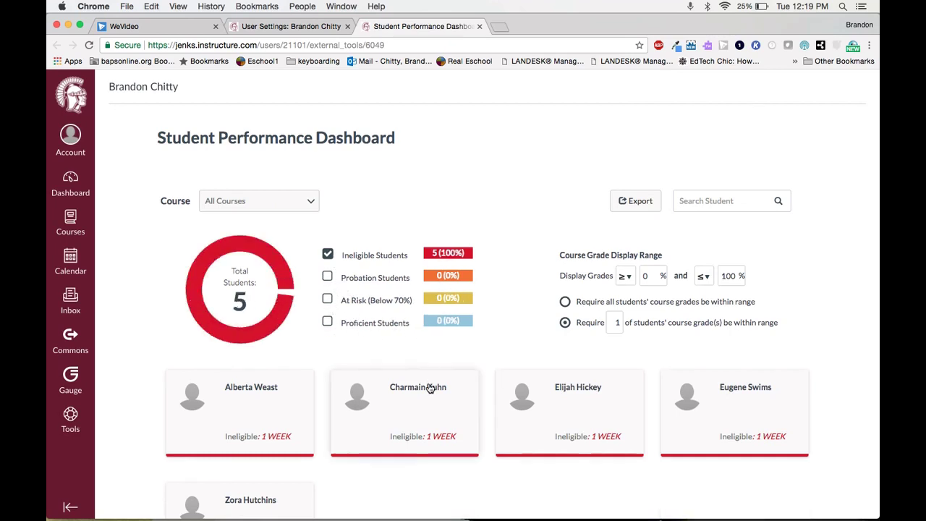
{"action": "scroll", "coordinate": [430, 387], "scroll_direction": "down", "scroll_amount": 4}
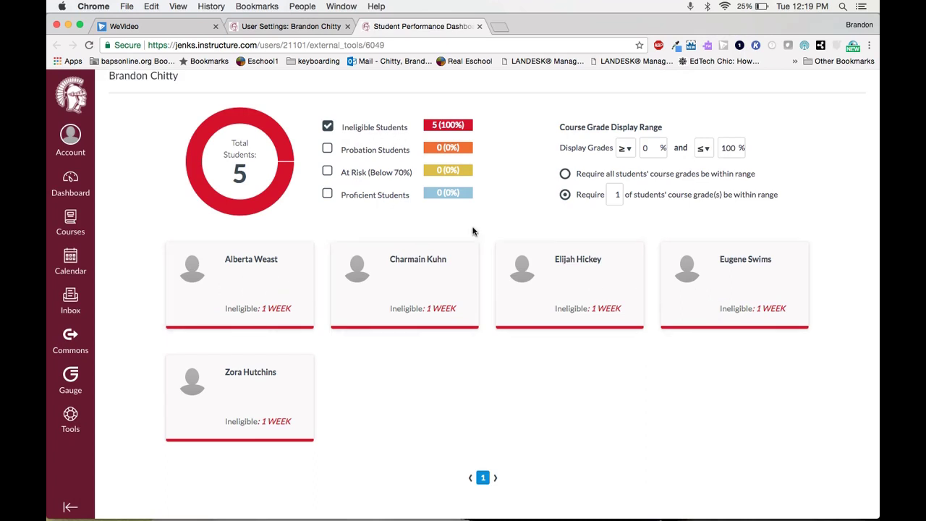
- Switch the dashboard filter to proficient students only by including them and excluding ineligible students, and review their cards
{"action": "left_click", "coordinate": [327, 193]}
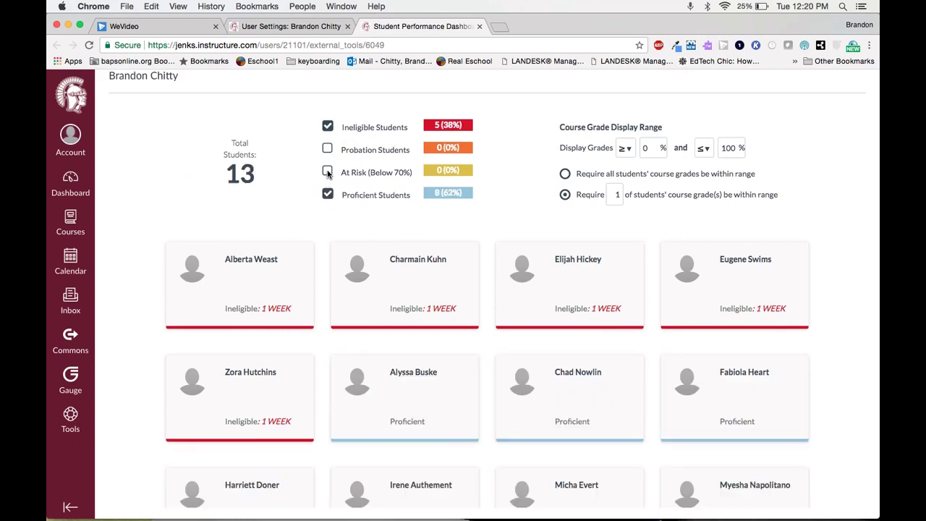
{"action": "left_click", "coordinate": [327, 125]}
{"action": "scroll", "coordinate": [500, 207], "scroll_direction": "up", "scroll_amount": 1}
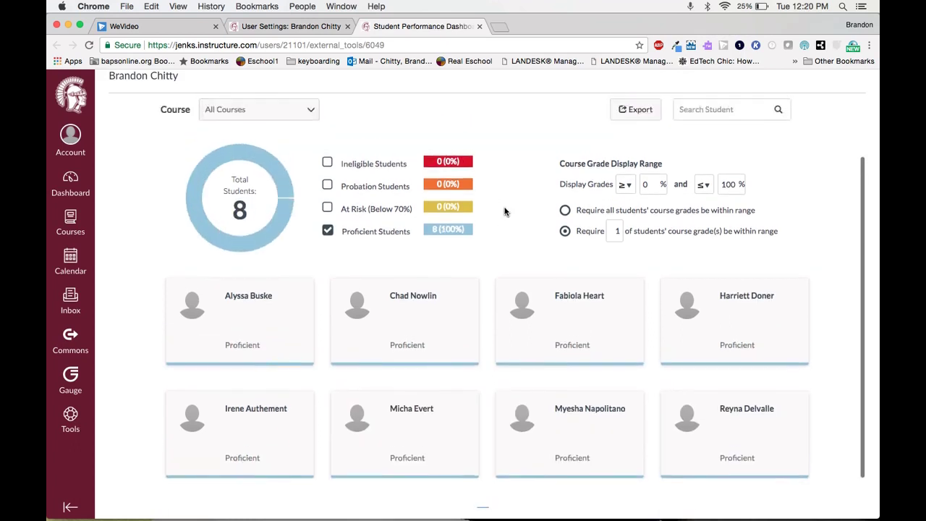
{"action": "scroll", "coordinate": [503, 210], "scroll_direction": "down", "scroll_amount": 2}
{"action": "scroll", "coordinate": [569, 332], "scroll_direction": "up", "scroll_amount": 3}
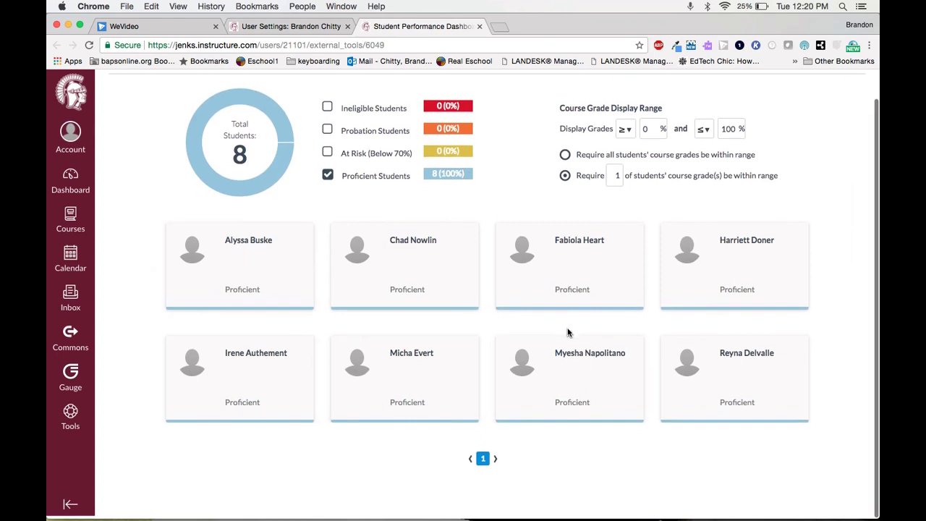
{"action": "scroll", "coordinate": [568, 332], "scroll_direction": "up", "scroll_amount": 1}
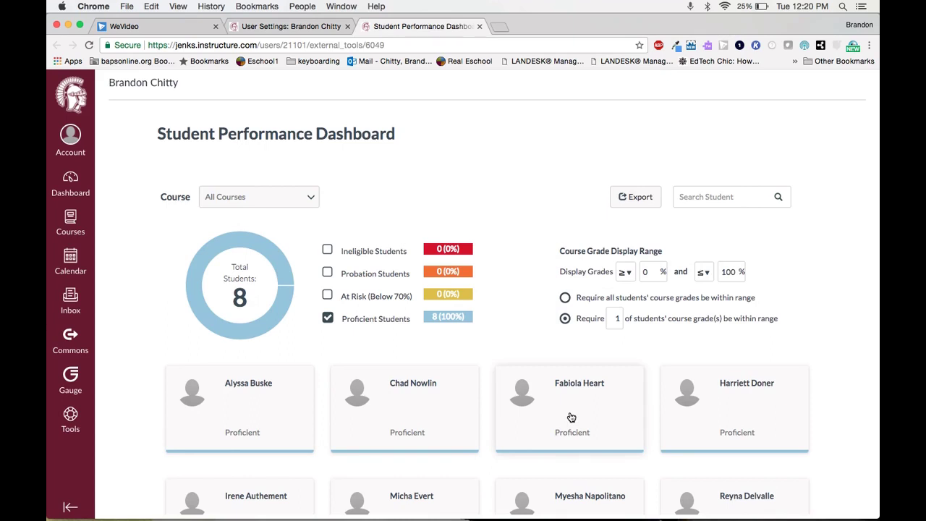
- Check the available course filters while keeping All Courses, and look up a student by last name from the suggestions
{"action": "left_click", "coordinate": [293, 197]}
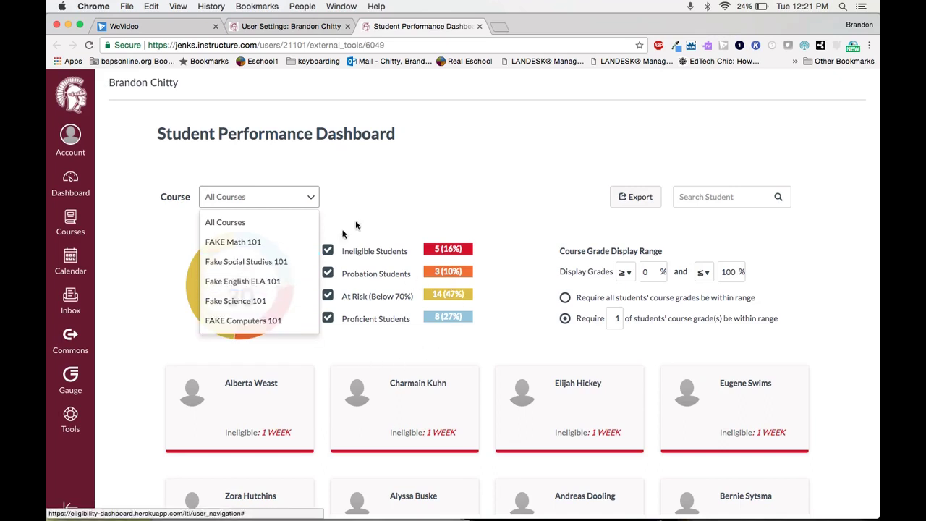
{"action": "left_click", "coordinate": [412, 202]}
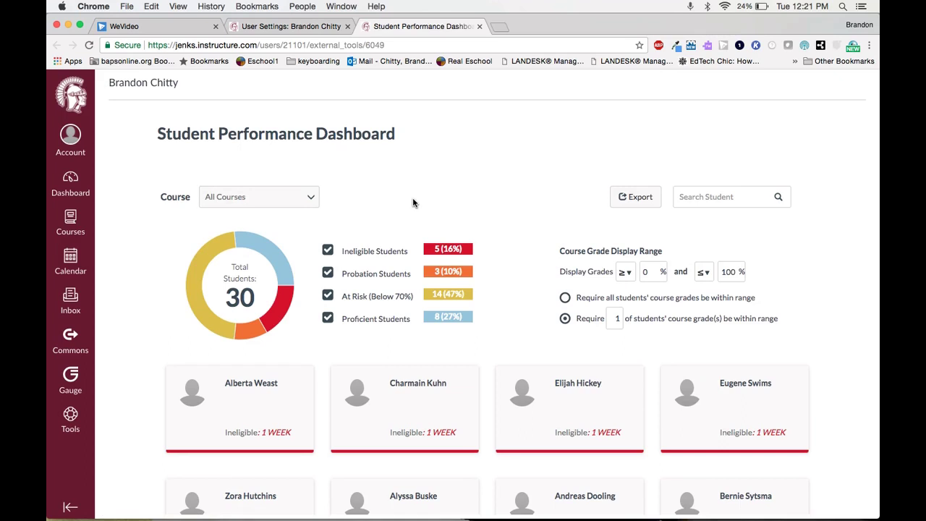
{"action": "left_click", "coordinate": [715, 196]}
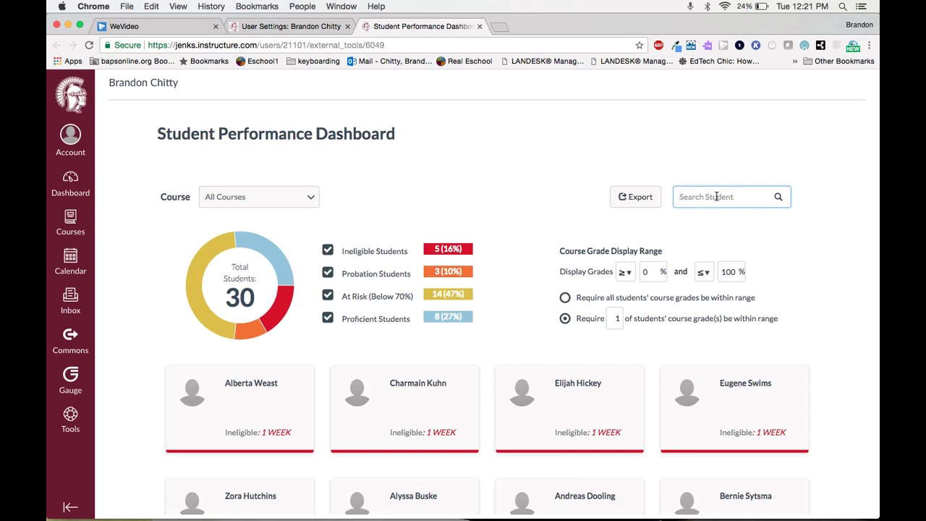
{"action": "type", "text": "Buske"}
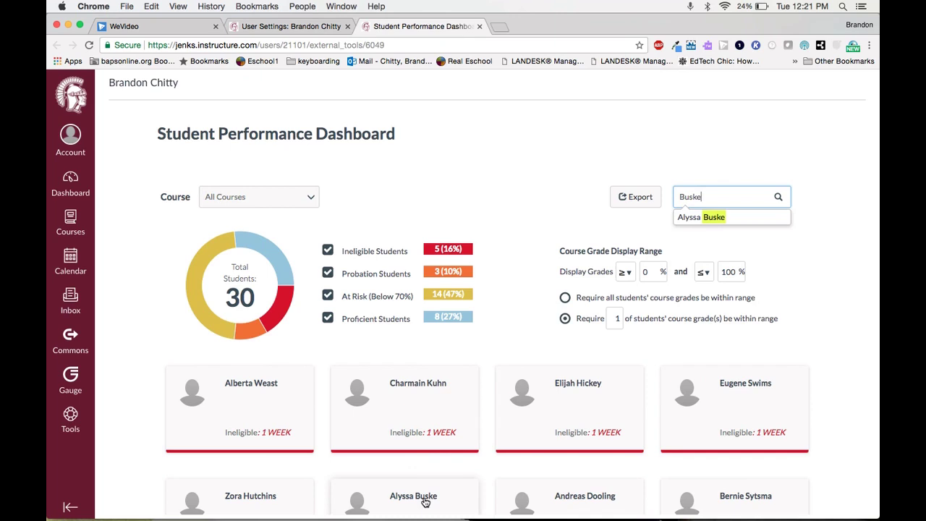
{"action": "left_click", "coordinate": [698, 217]}
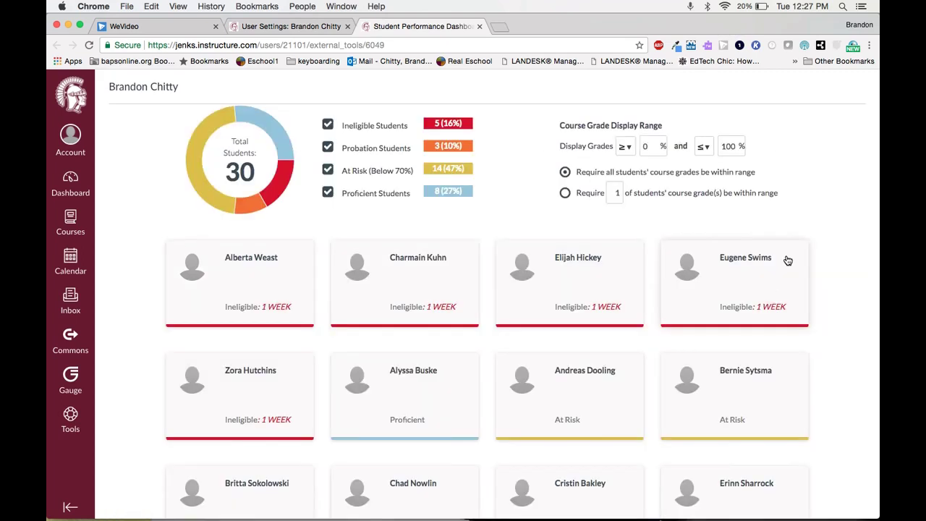
- Open the third ineligible student's details, examine the assignment grades for Fake Math 101, and close them
{"action": "left_click", "coordinate": [612, 278]}
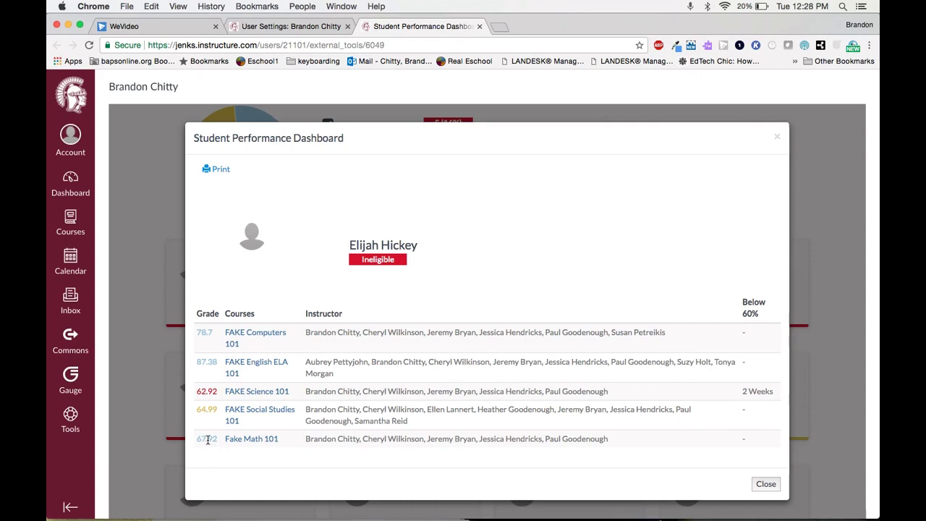
{"action": "left_click", "coordinate": [239, 438]}
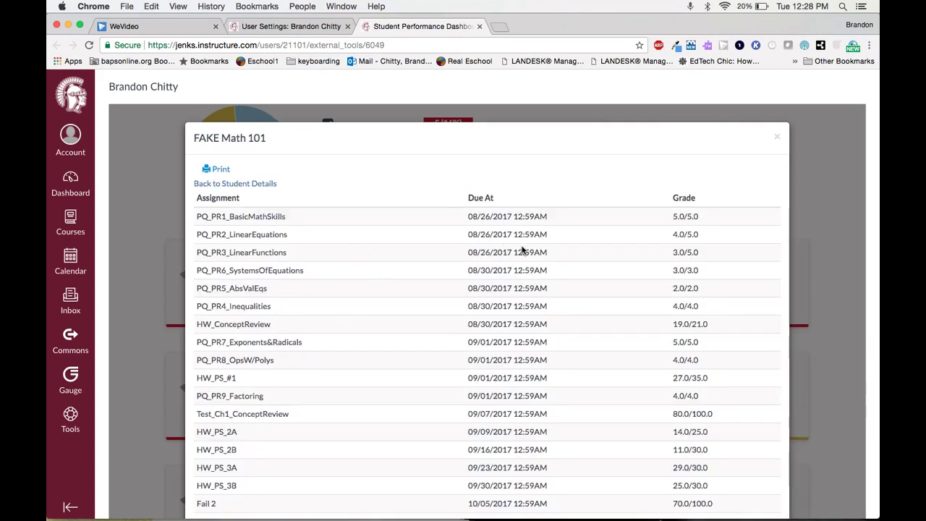
{"action": "scroll", "coordinate": [523, 250], "scroll_direction": "down", "scroll_amount": 4}
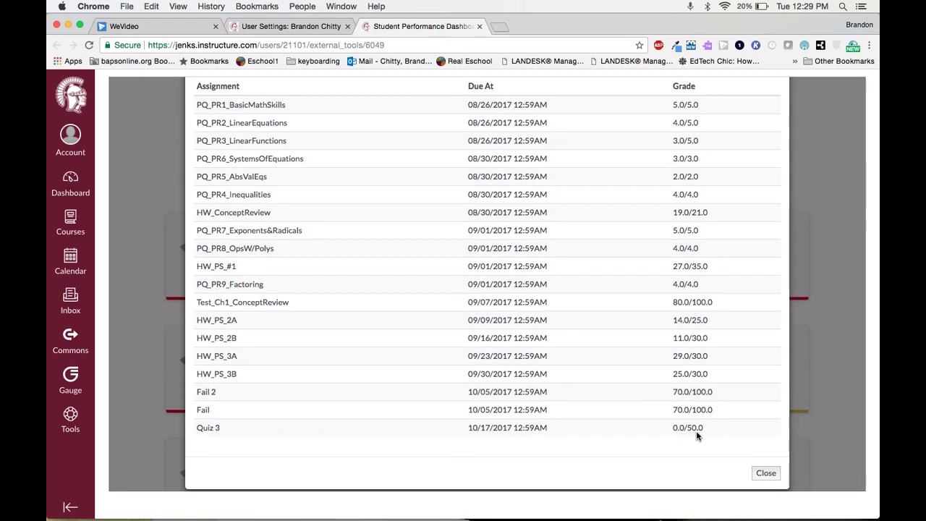
{"action": "scroll", "coordinate": [696, 433], "scroll_direction": "down", "scroll_amount": 1}
{"action": "scroll", "coordinate": [696, 432], "scroll_direction": "up", "scroll_amount": 3}
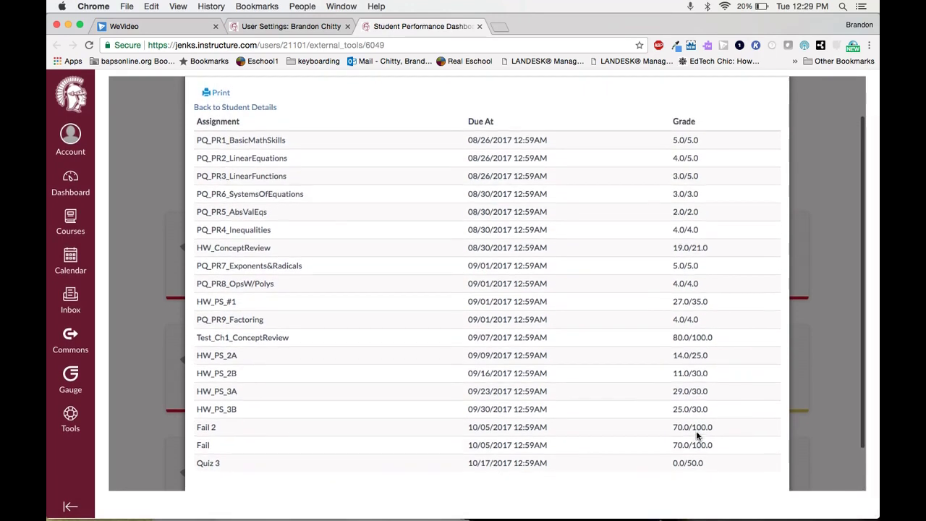
{"action": "scroll", "coordinate": [696, 437], "scroll_direction": "down", "scroll_amount": 1}
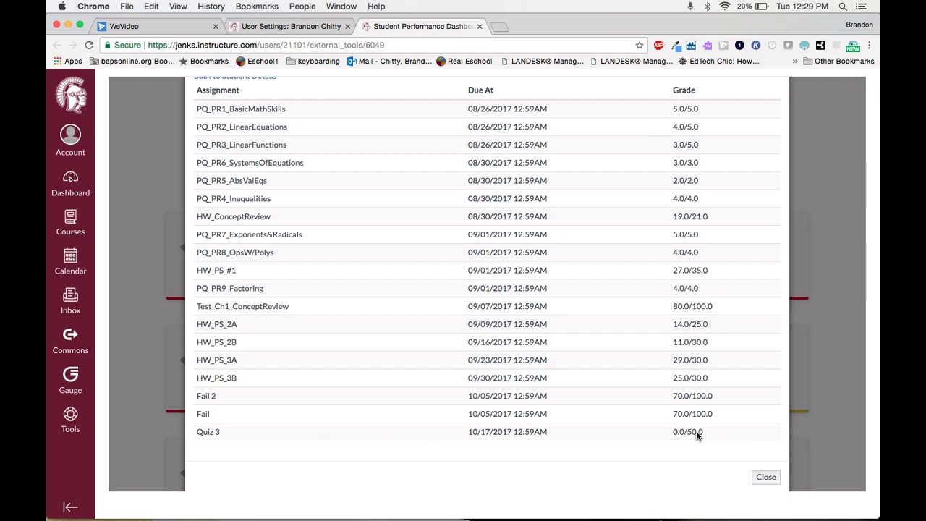
{"action": "left_click", "coordinate": [766, 477]}
- Reopen the same student's details, examine the Fake Science 101 assignment grades, and close them
{"action": "left_click", "coordinate": [610, 278]}
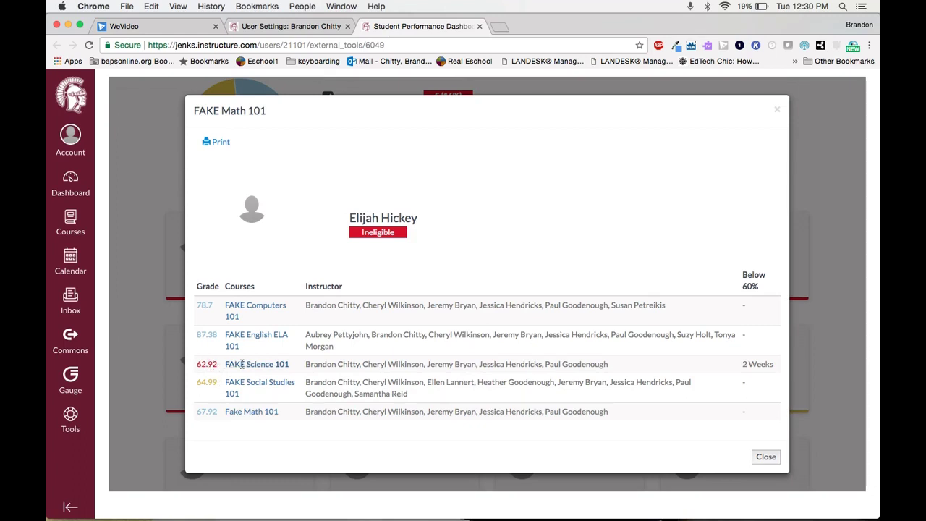
{"action": "left_click", "coordinate": [242, 364]}
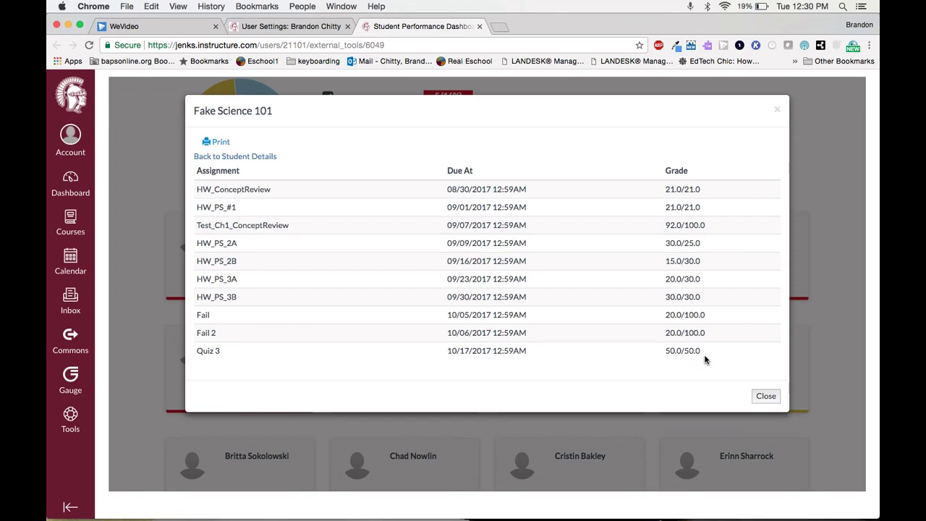
{"action": "left_click", "coordinate": [763, 401]}
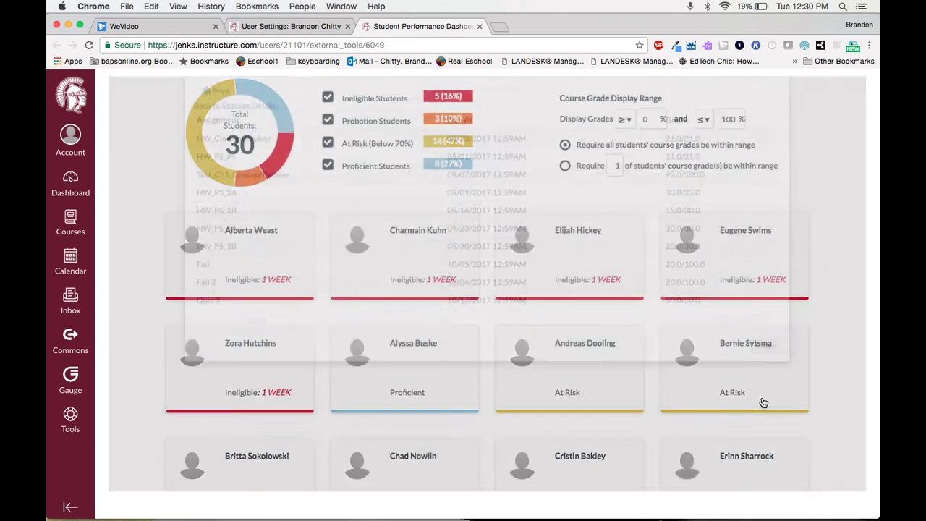
- View the first ineligible student's course grades and weeks below 60%, and close the details
{"action": "left_click", "coordinate": [507, 279]}
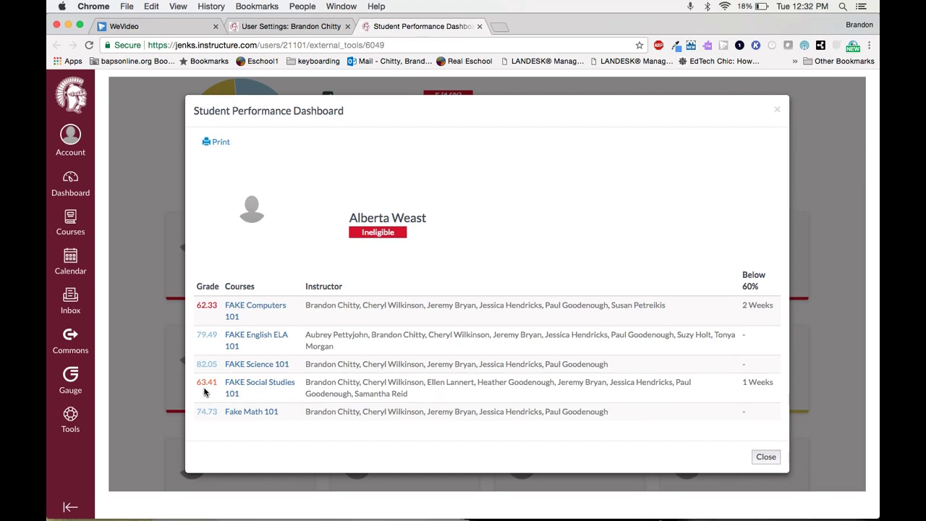
{"action": "key", "text": "Escape"}
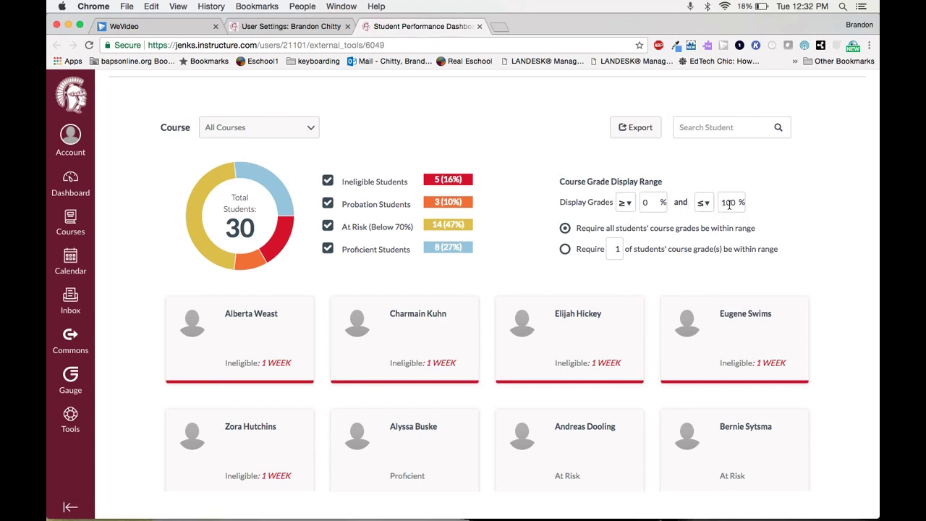
- Check the comparison options for the upper limit of the course grade range while keeping ≤
{"action": "left_click", "coordinate": [704, 204]}
{"action": "left_click", "coordinate": [703, 203]}
{"action": "left_click", "coordinate": [703, 201]}
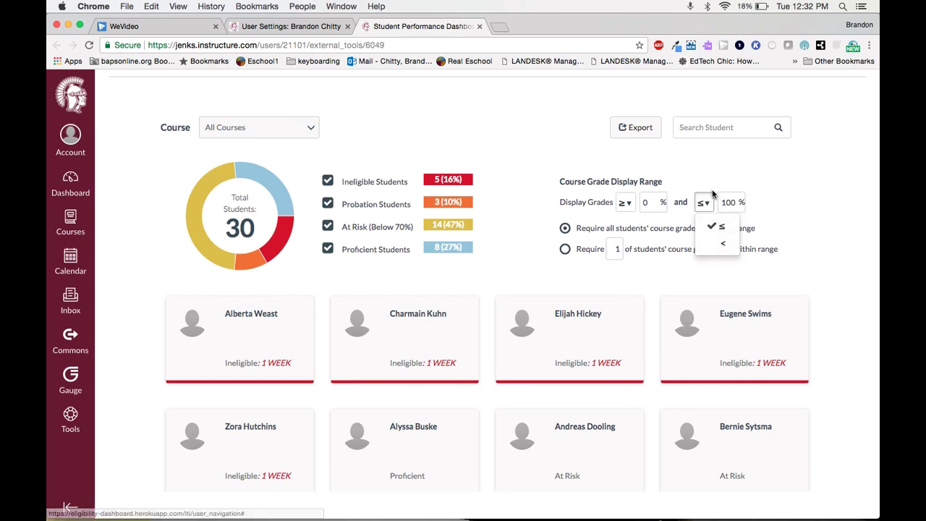
{"action": "left_click", "coordinate": [709, 180]}
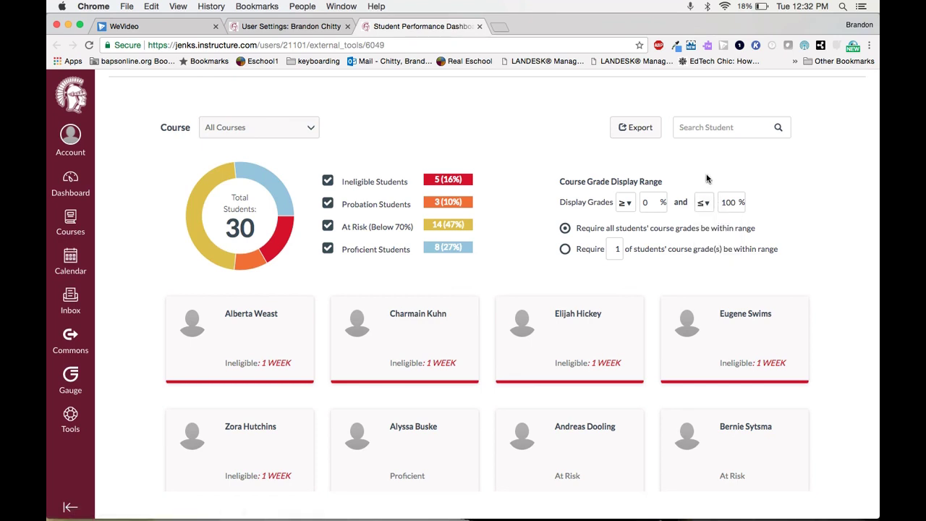
- Set the course grade display range to 60% through 80%, view the matching probation student's course grades, and close the details
{"action": "double_click", "coordinate": [646, 204]}
{"action": "type", "text": "60"}
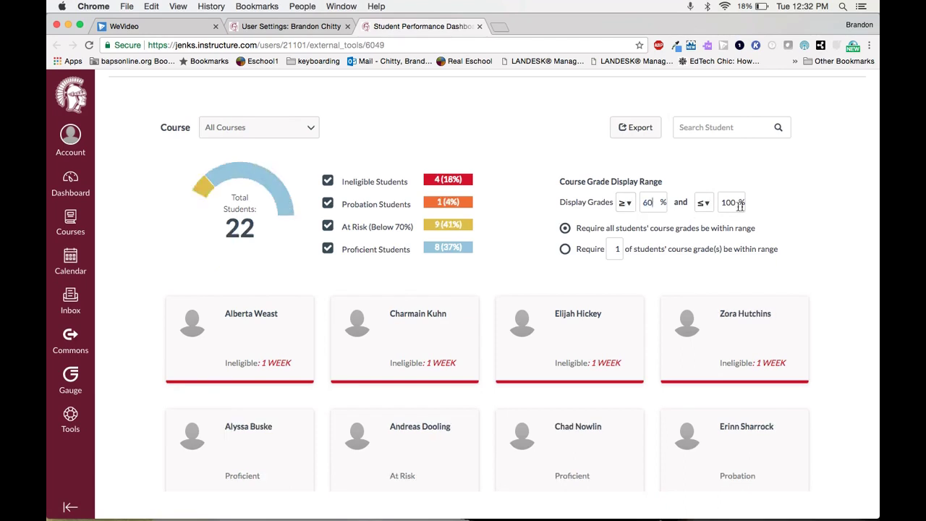
{"action": "left_click_drag", "start_coordinate": [737, 205], "coordinate": [719, 203]}
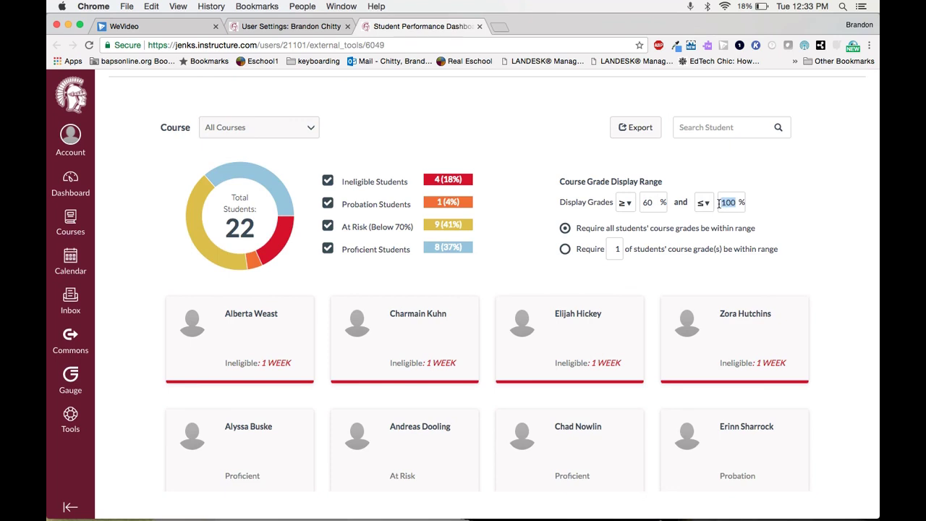
{"action": "type", "text": "80"}
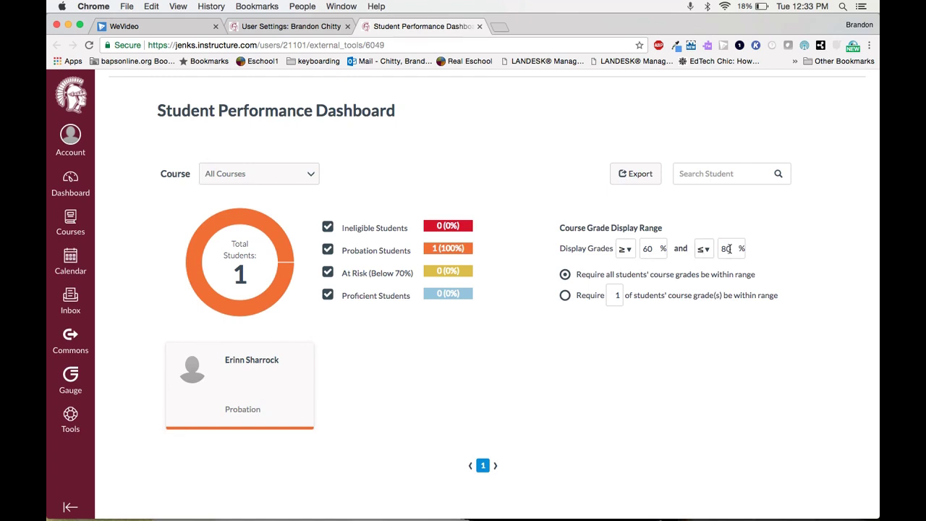
{"action": "left_click", "coordinate": [266, 371]}
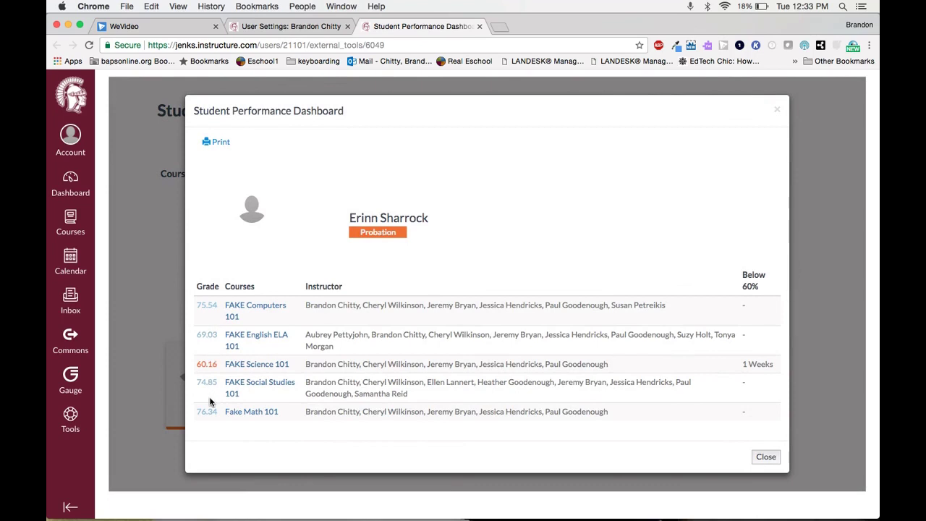
{"action": "left_click", "coordinate": [765, 457]}
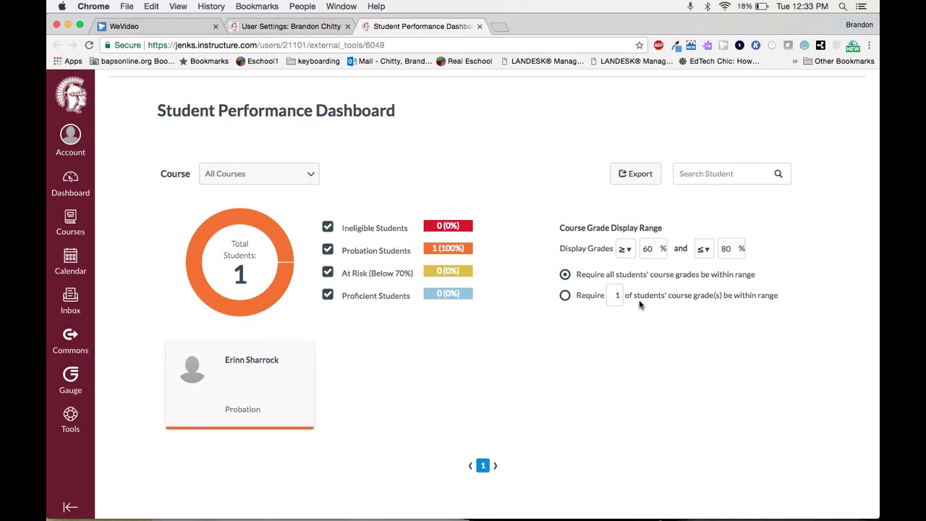
- Require 3 of the students' course grades to be within 0% to 75%, and look through the matching students
{"action": "left_click", "coordinate": [564, 296]}
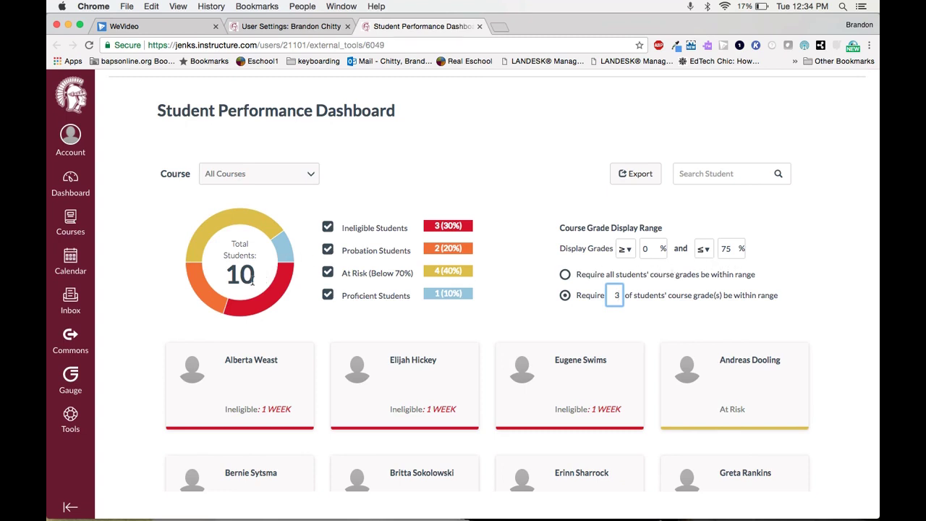
{"action": "scroll", "coordinate": [402, 293], "scroll_direction": "up", "scroll_amount": 1}
{"action": "scroll", "coordinate": [403, 293], "scroll_direction": "down", "scroll_amount": 3}
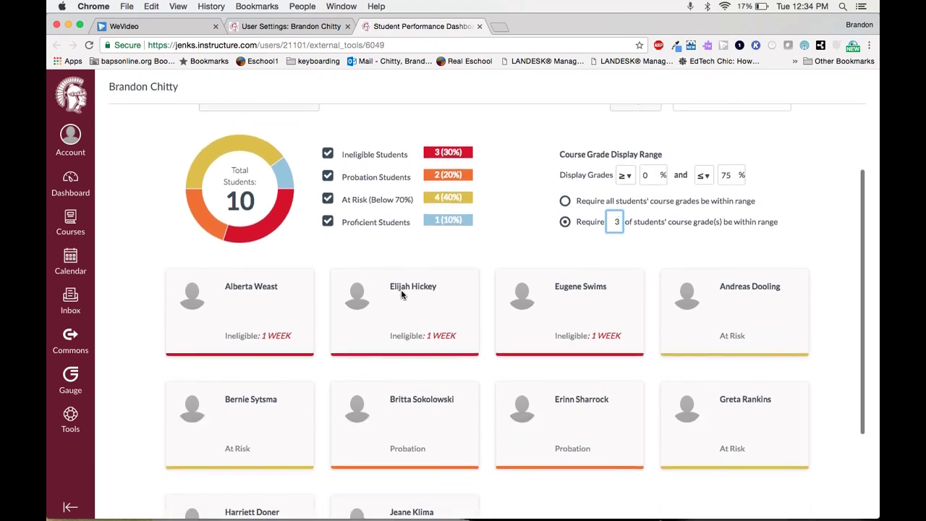
- Show only ineligible students with 1 course grade required in range, and export the filtered list
{"action": "left_click", "coordinate": [327, 221]}
{"action": "left_click", "coordinate": [327, 199]}
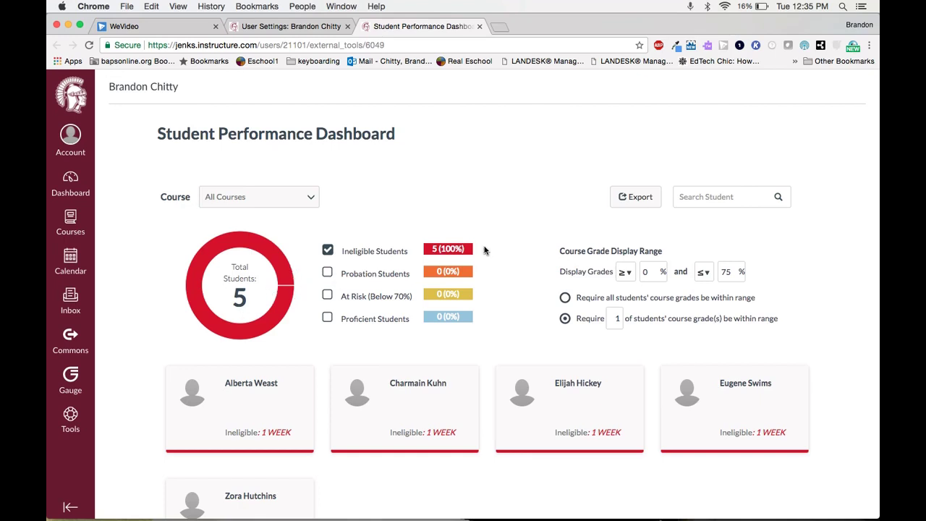
{"action": "left_click", "coordinate": [640, 198]}
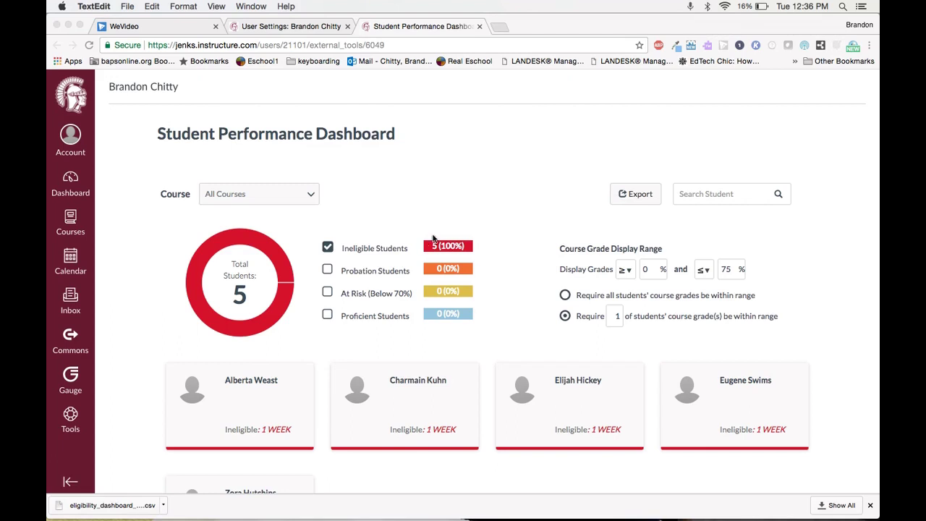
{"action": "scroll", "coordinate": [483, 167], "scroll_direction": "down", "scroll_amount": 5}
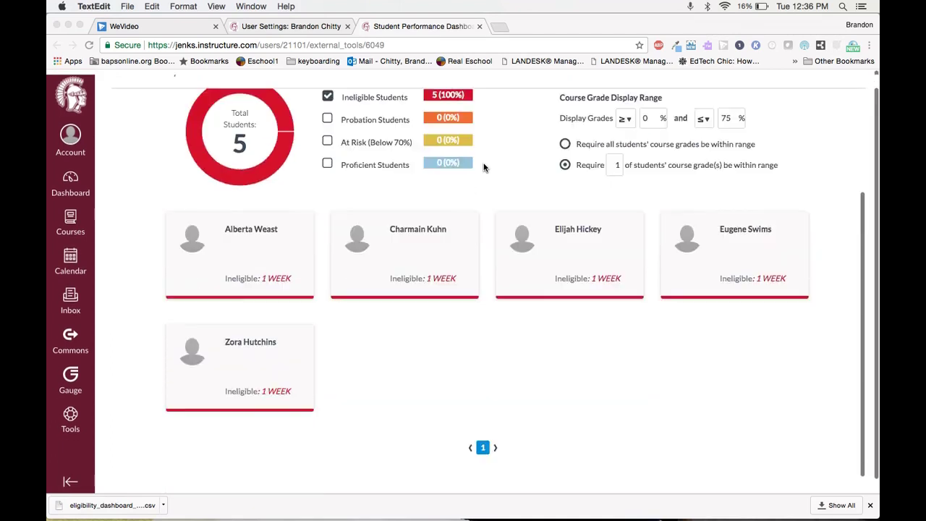